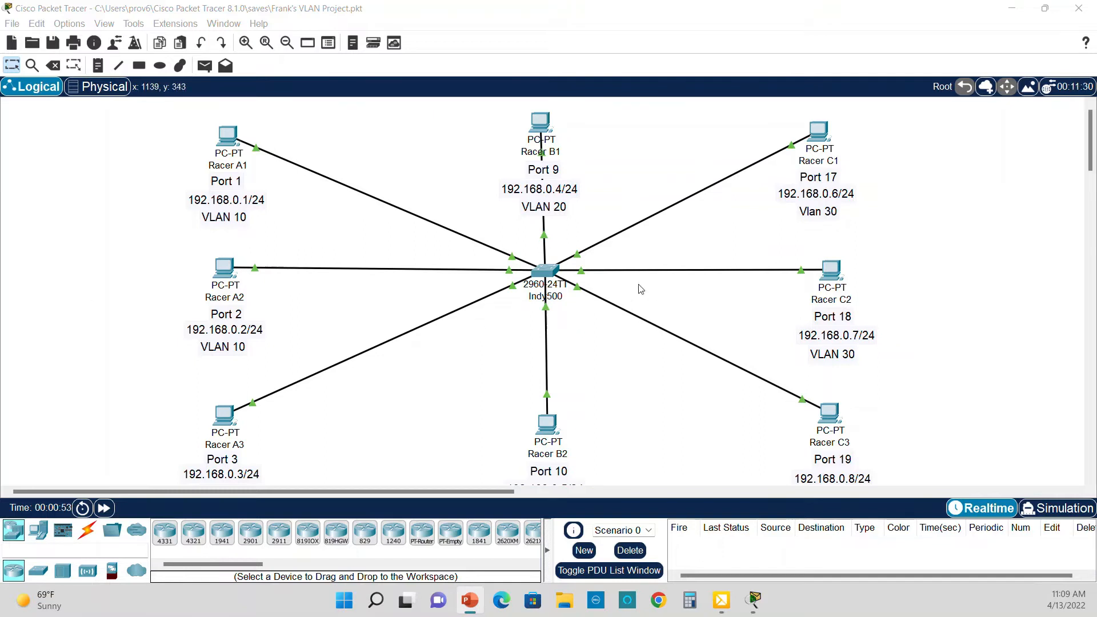
- Open the Indy500 switch's command line and enter privileged EXEC mode with enable
left_click(543, 270)
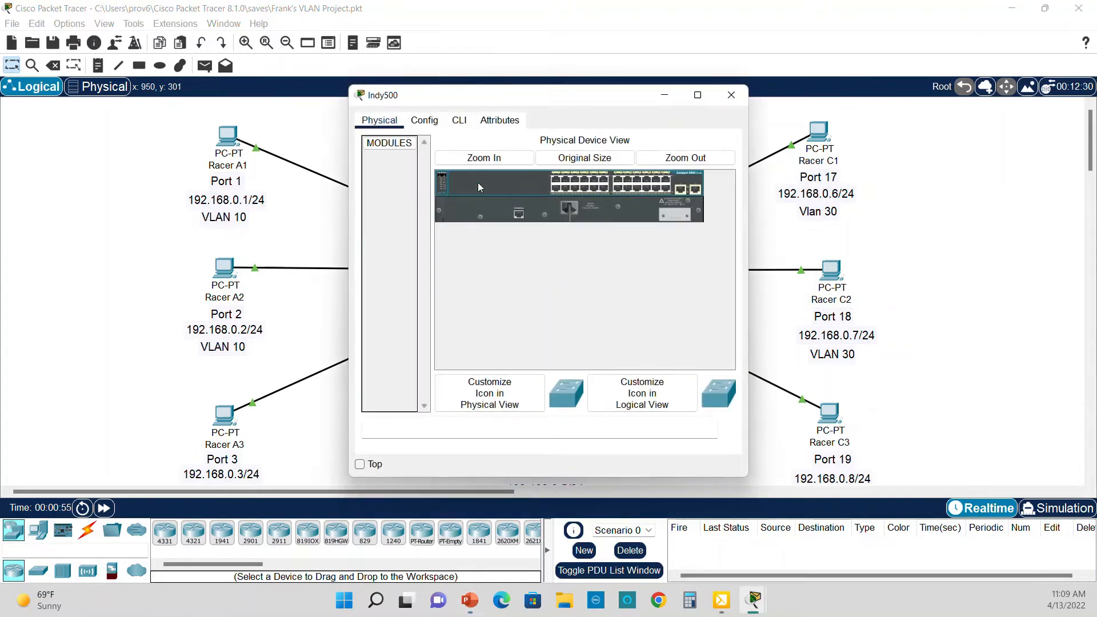
left_click(460, 121)
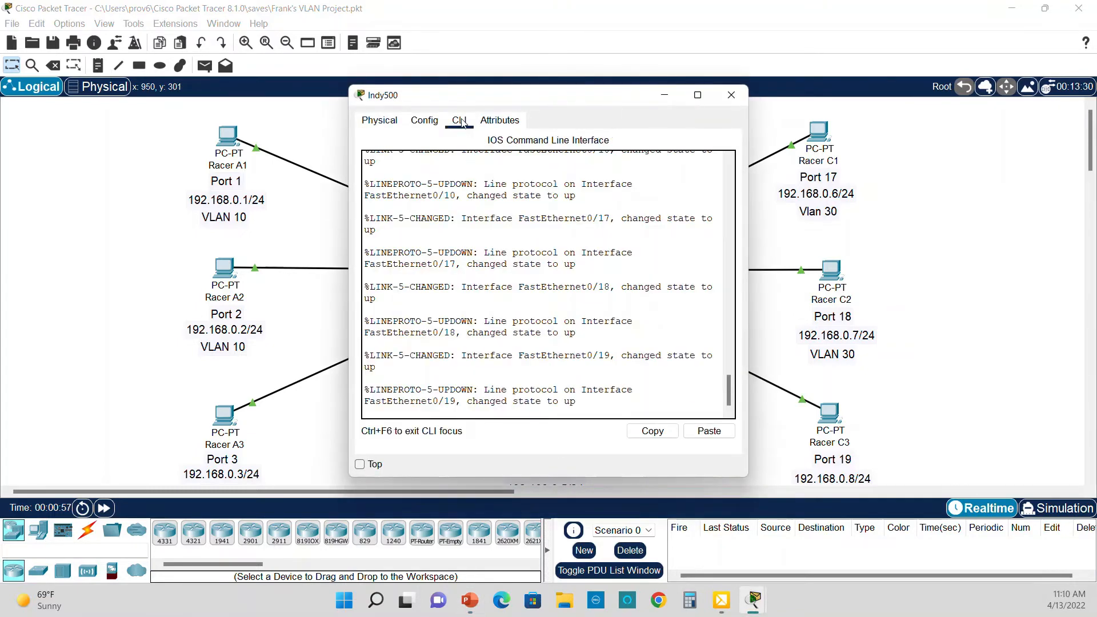
left_click(654, 389)
key("Return")
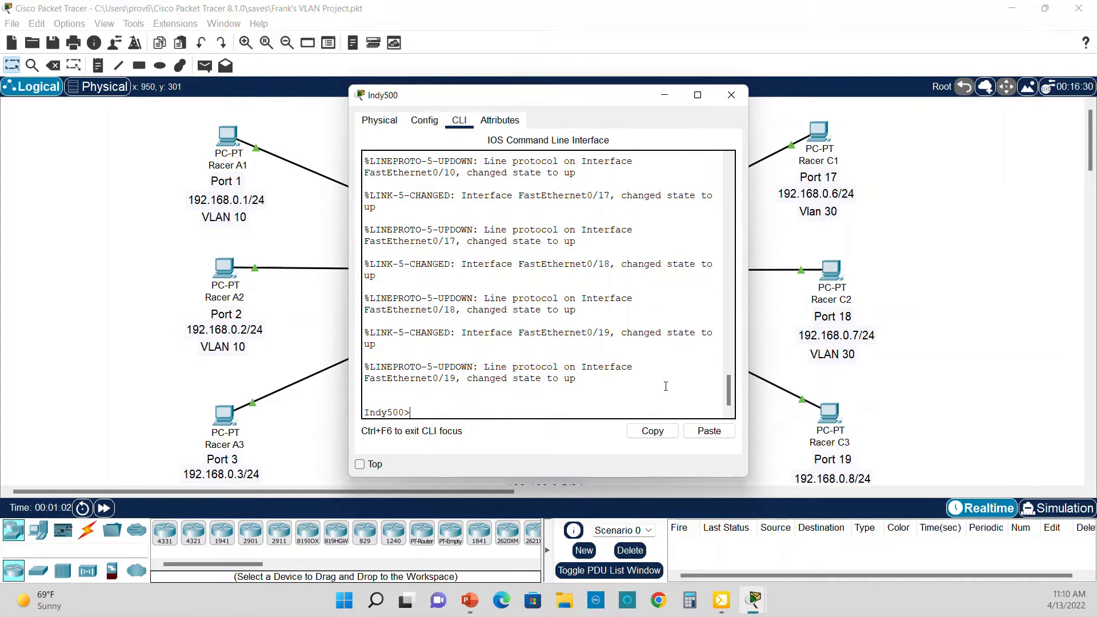
type("enable")
key("Return")
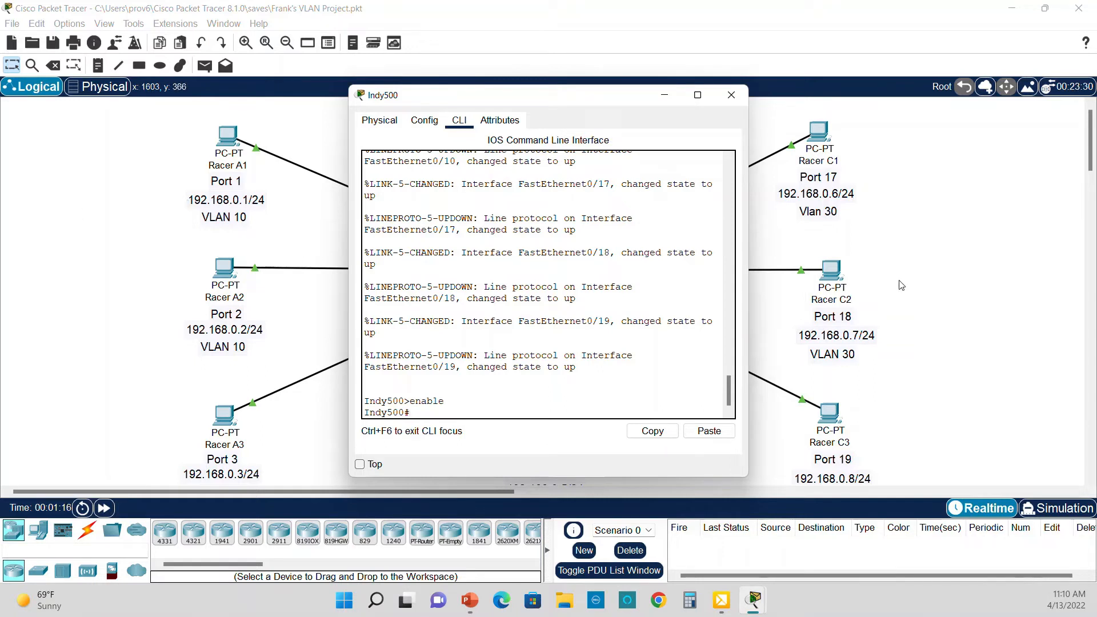
- Move the switch window aside and enter global configuration mode with conf t
left_click_drag(608, 102, 662, 71)
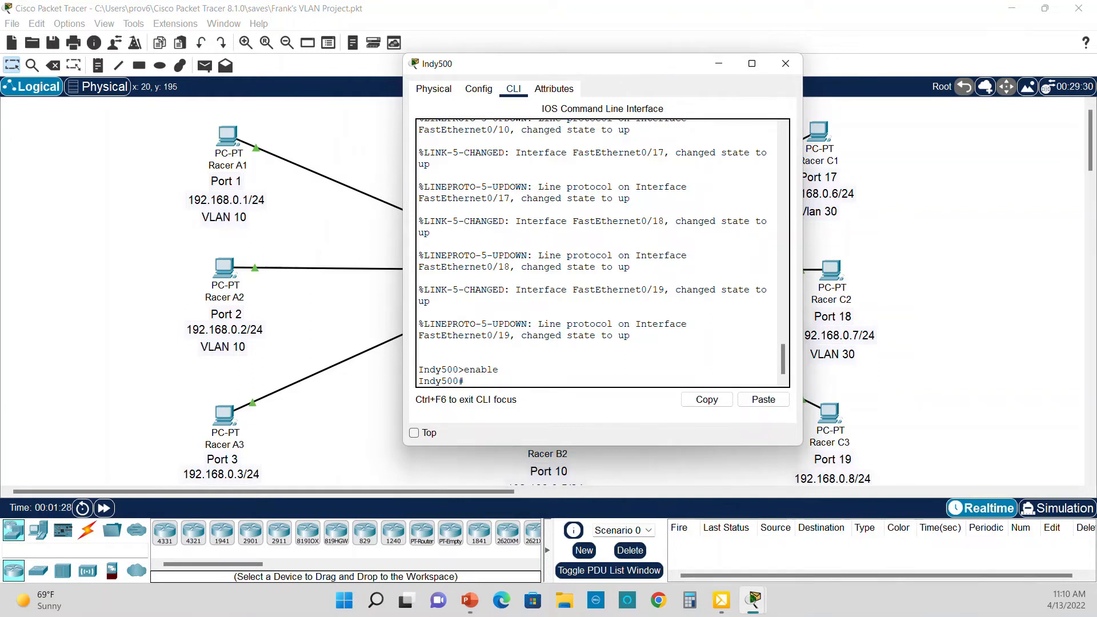
type("conf t")
key("Return")
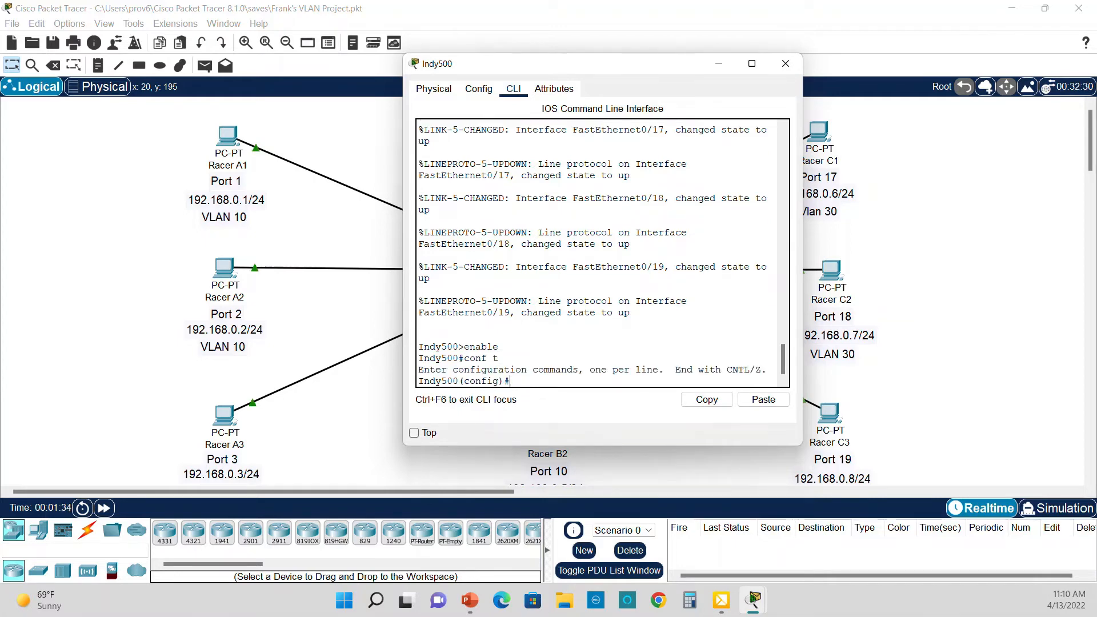
- Change the switch's hostname to a test name and set it back to Indy500
type("hostname Frank")
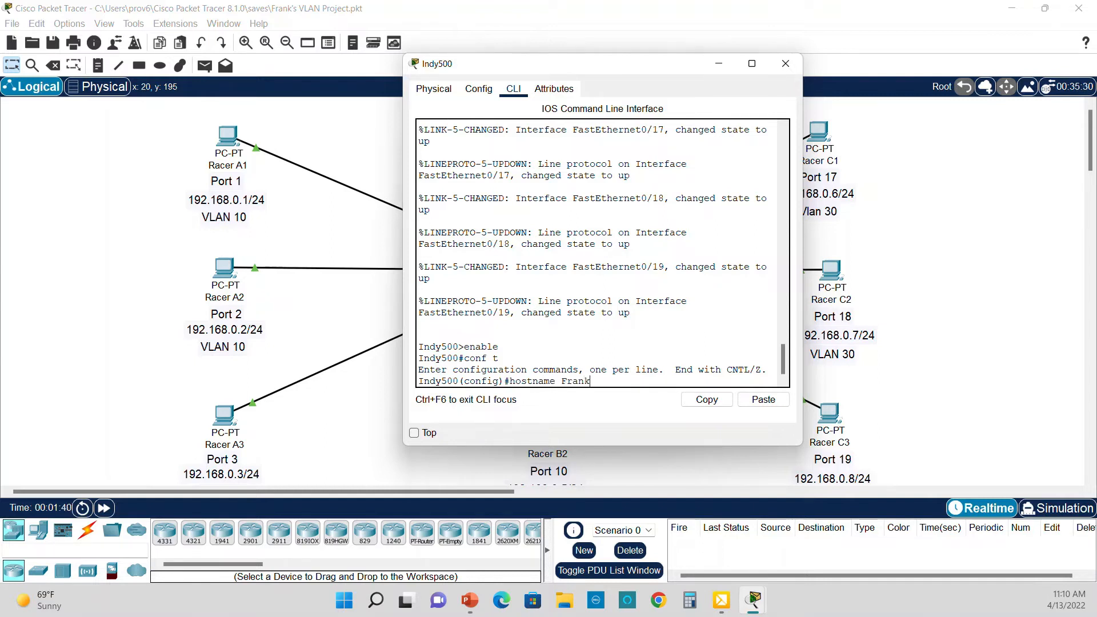
key("Return")
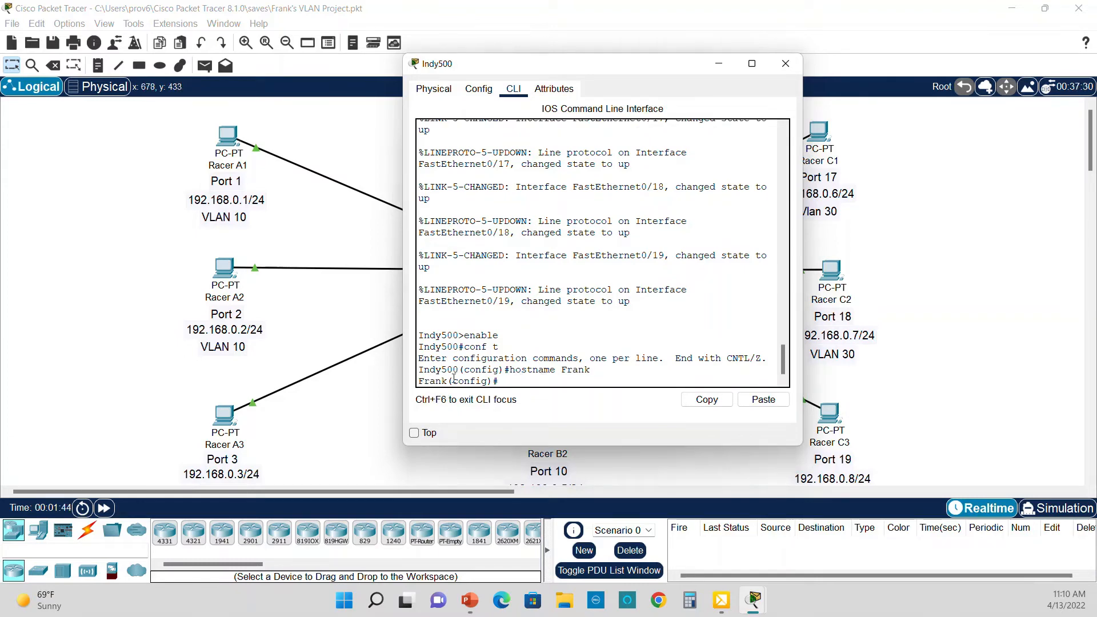
type("hostname Indy500")
key("Return")
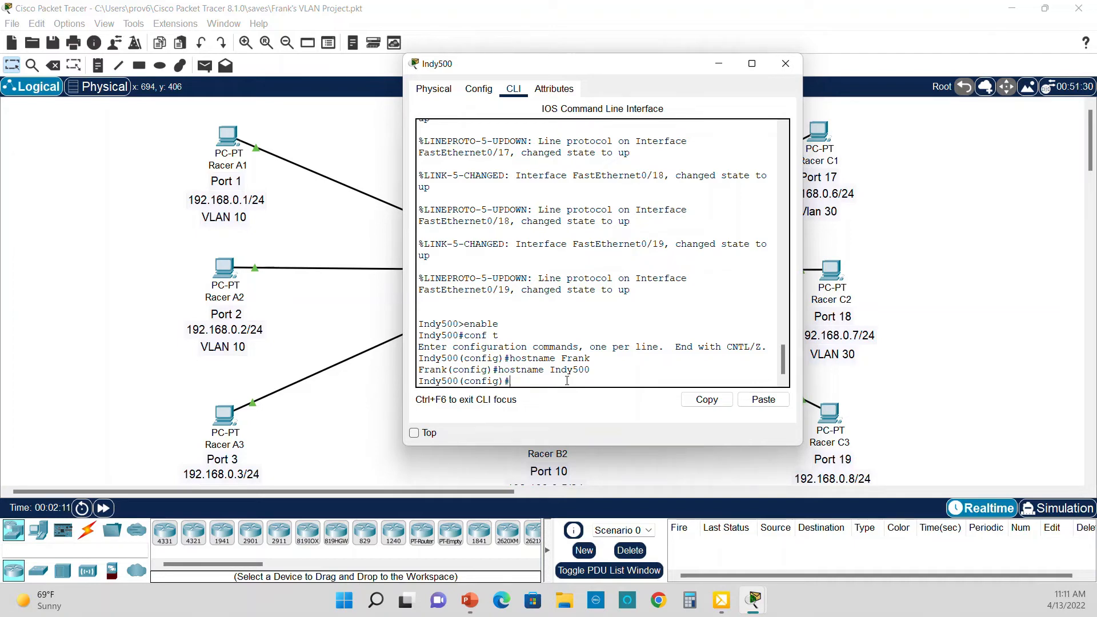
- Create VLAN 10 on the switch and name it Racer-A
type("vlan 10")
key("Return")
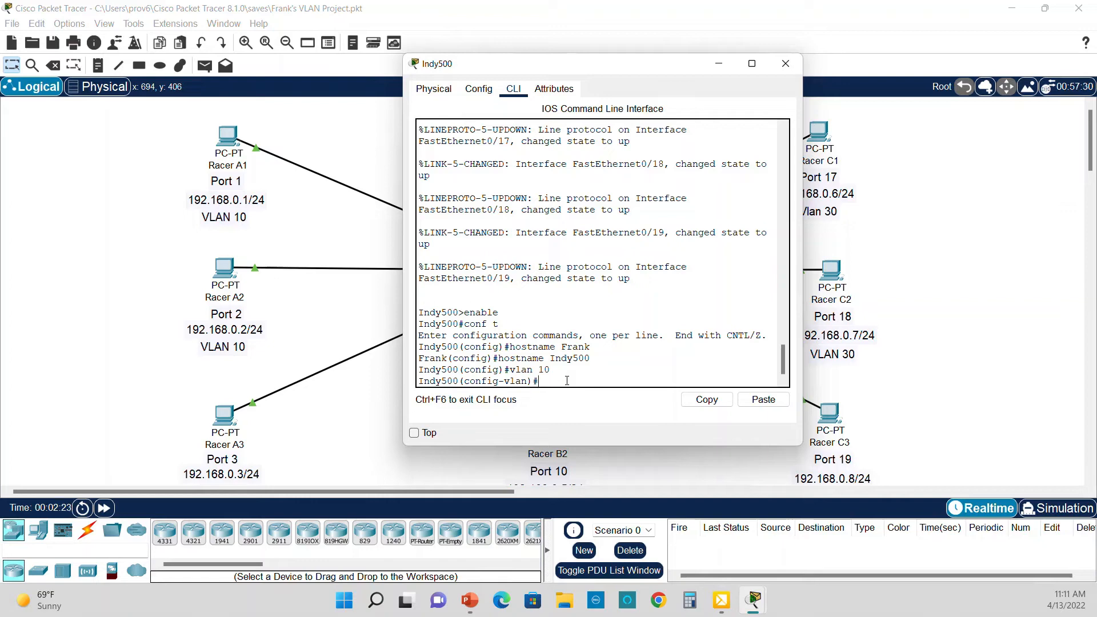
type("name Racer-A")
key("Return")
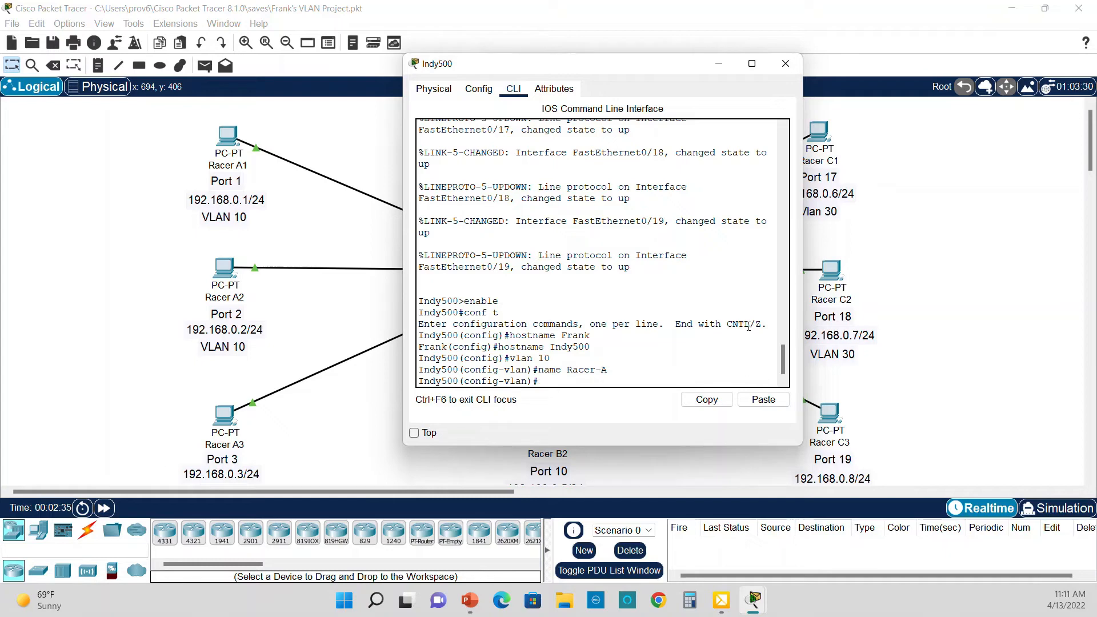
- Create VLAN 20 on the switch and name it Racer-B
type("vlan 20")
key("Return")
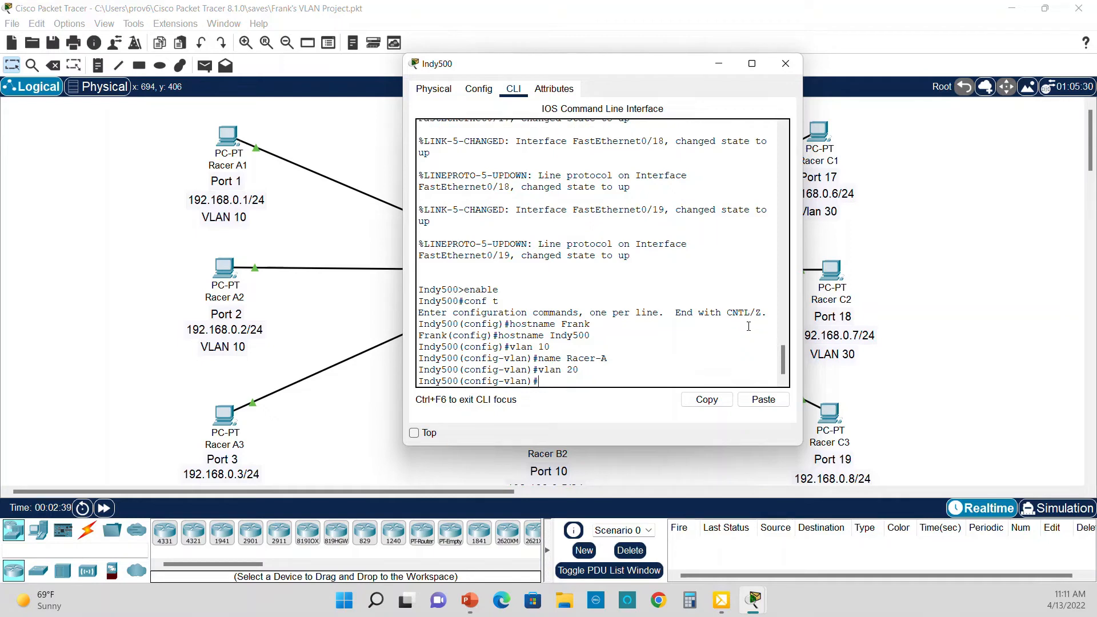
type("name Racer-B")
key("Return")
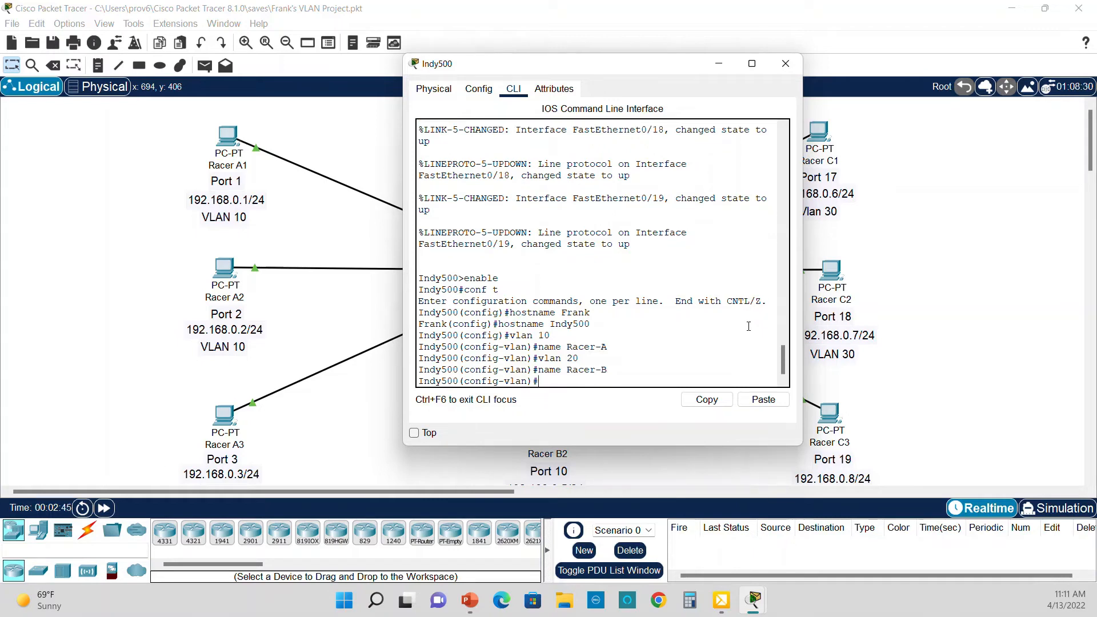
- Create VLAN 30 with the name Racer-C and end the configuration session
type("vlan 30")
key("Return")
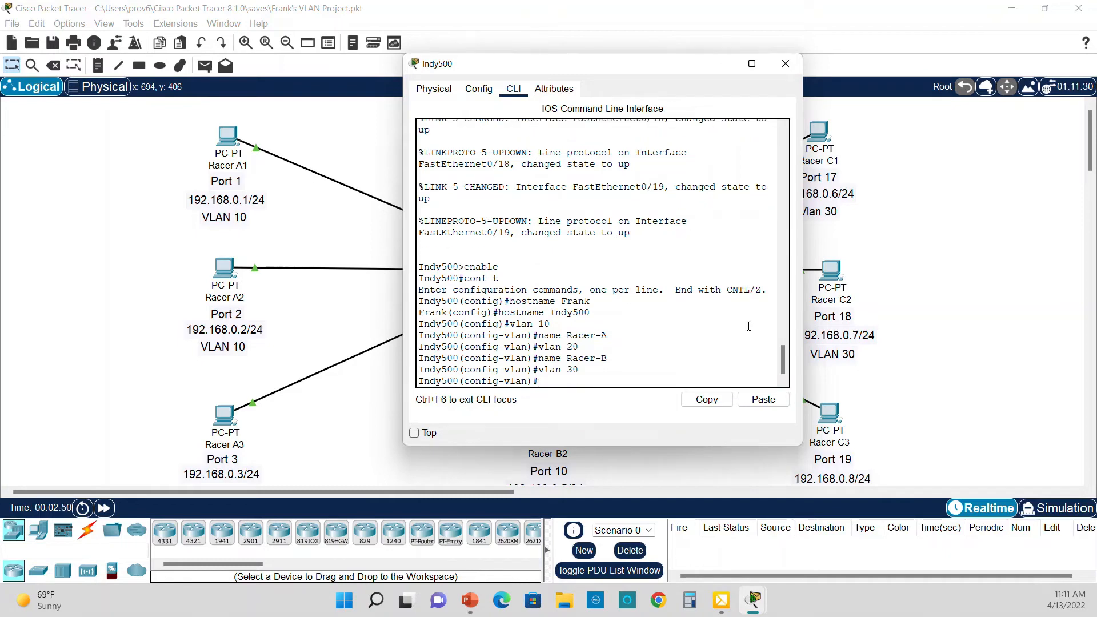
type("name Race")
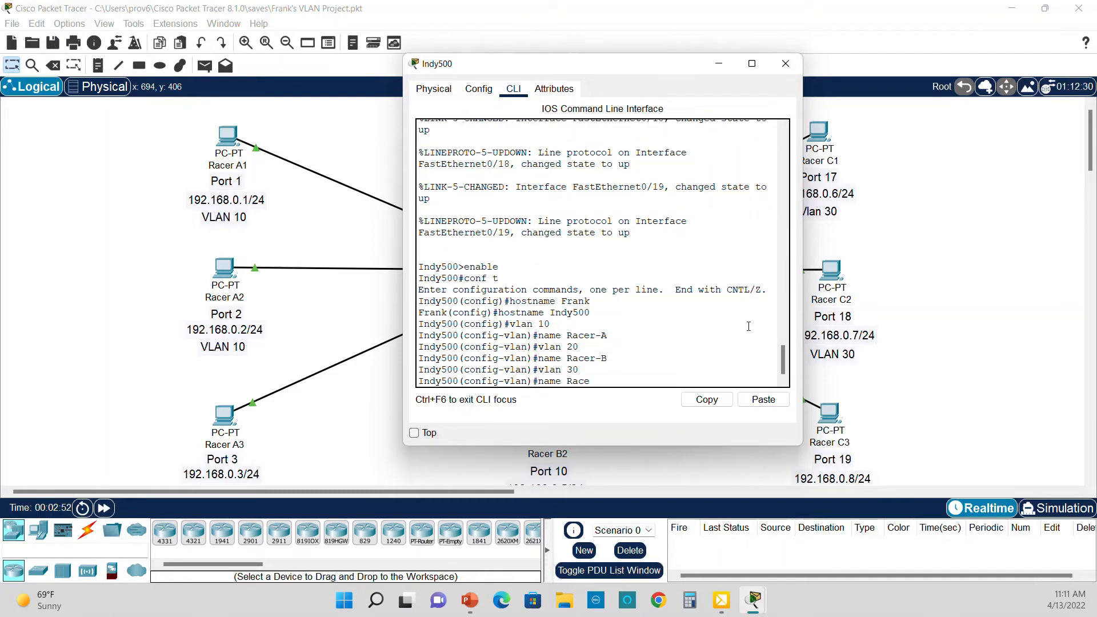
type("r-C")
key("Return")
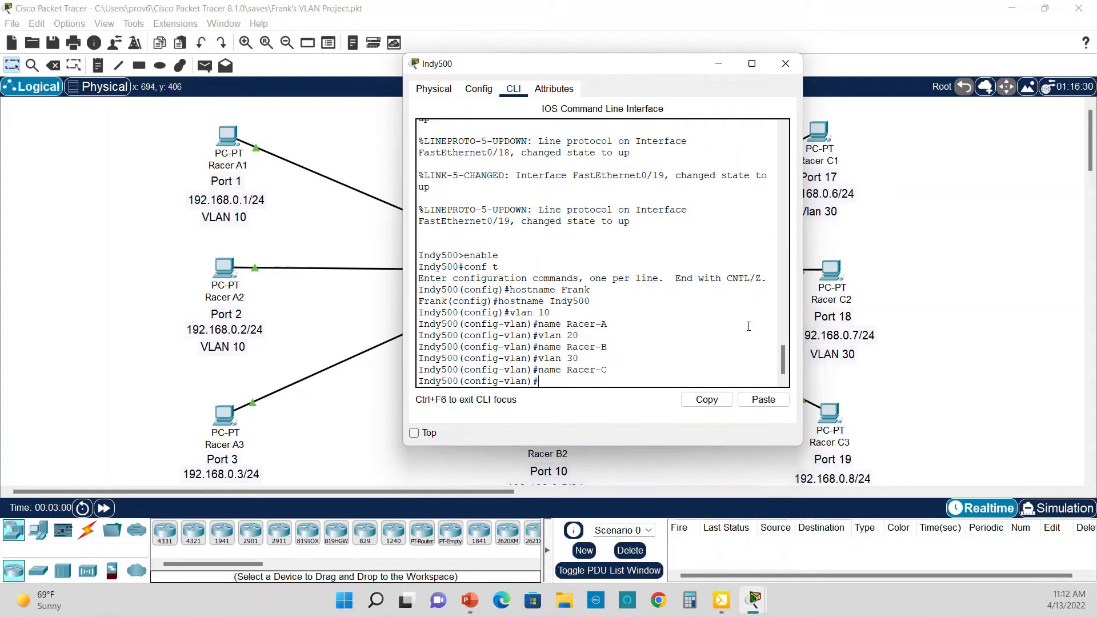
type("end")
key("Return")
key("Return")
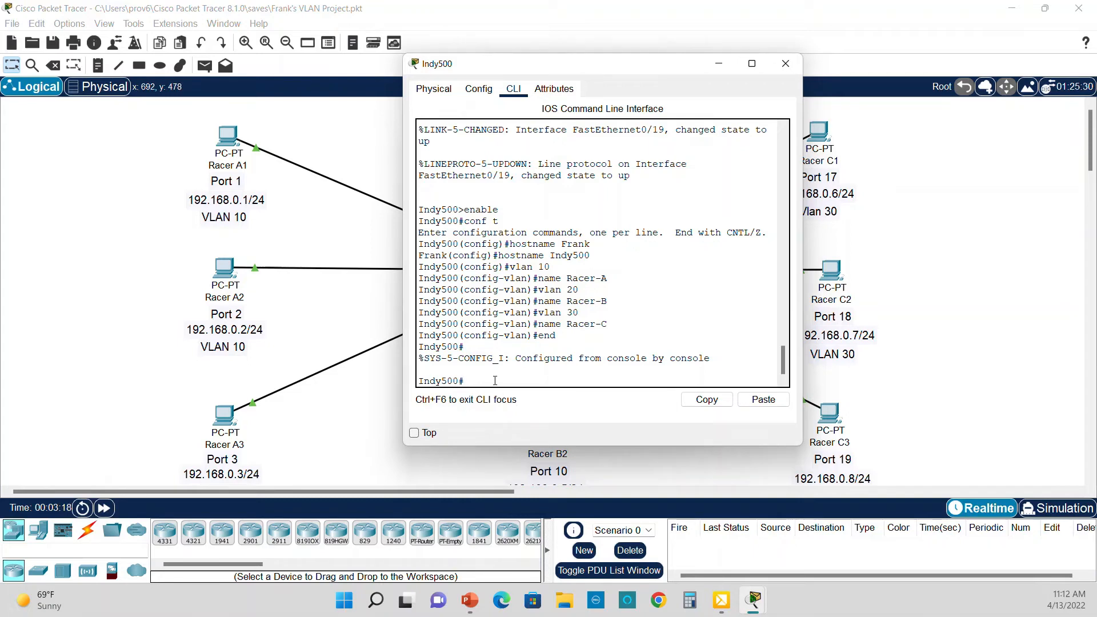
- Re-enter global configuration mode and select the interface range fa0/1-8
type("int range fa0/1-8")
key("Return")
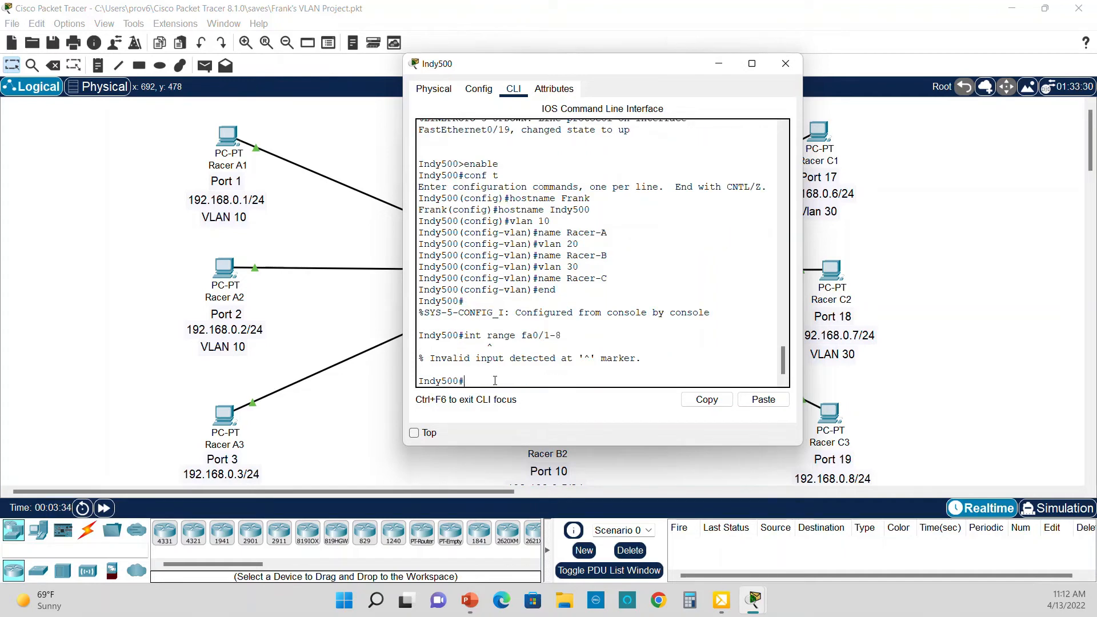
type("conf t")
key("Return")
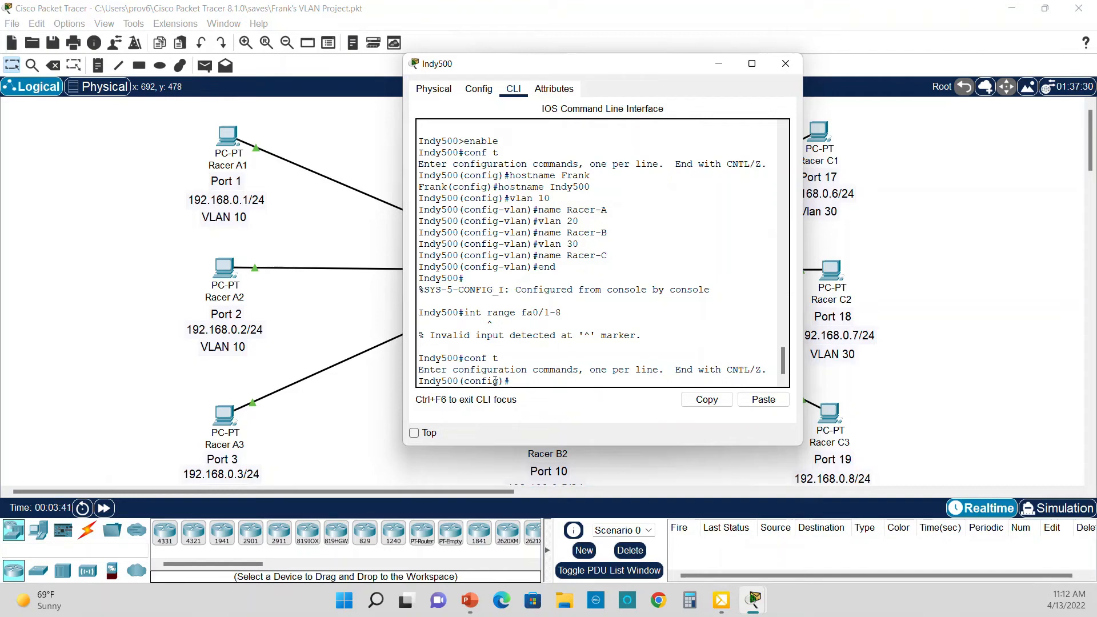
type("int range fa0/1-8")
key("Return")
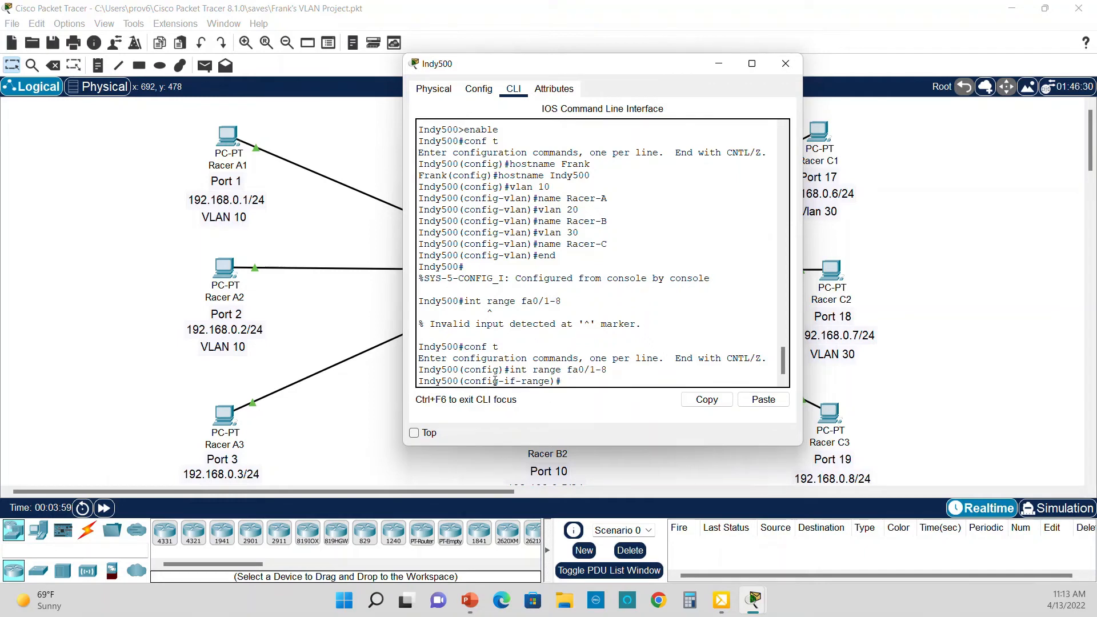
- Assign the selected interface range to VLAN 10 with switchport access vlan 10
type("swiy")
key("BackSpace")
type("tp")
type("chpor")
type("t")
type(" access")
type(" v")
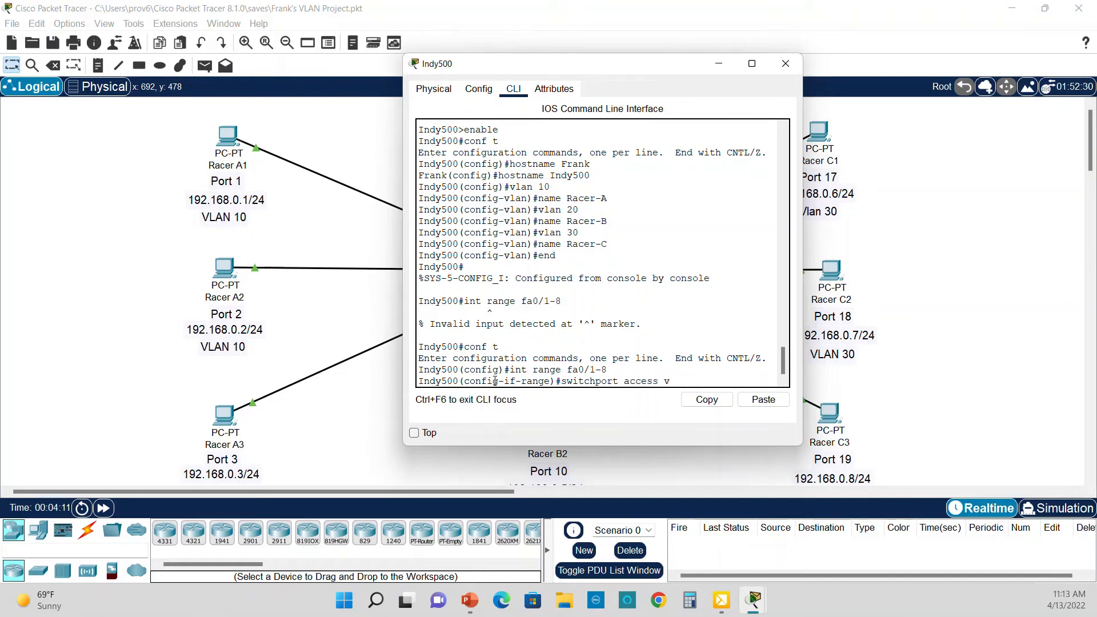
type("lan 10")
key("Return")
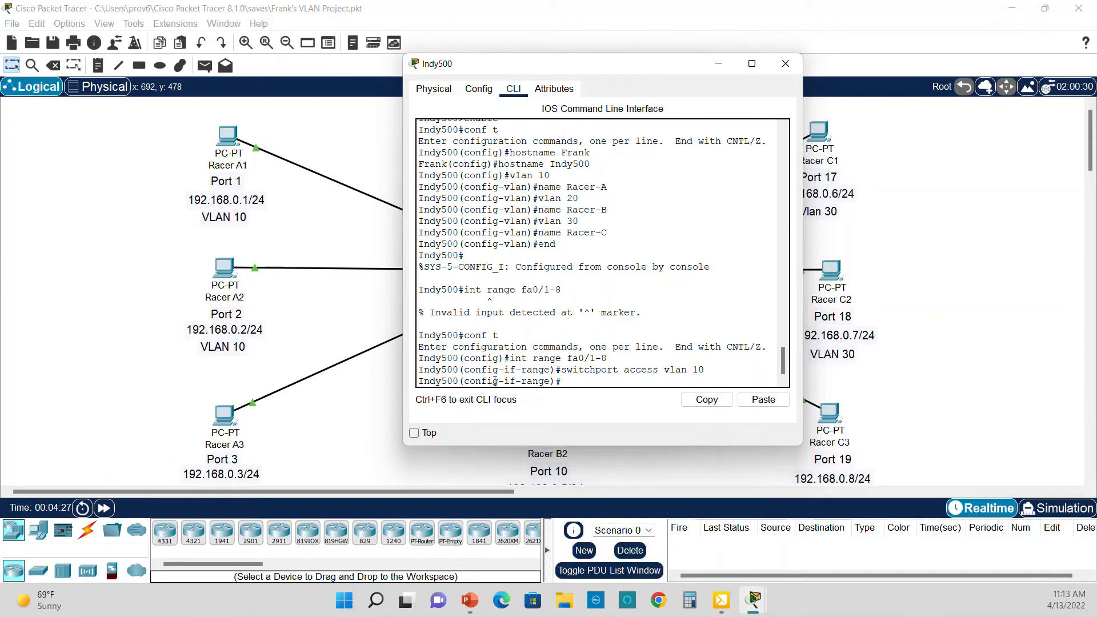
- Select the interface range fa0/9-16 and assign it to VLAN 20 with switchport access
type("int range fa0/9-1")
key("Return")
type("switchport ac")
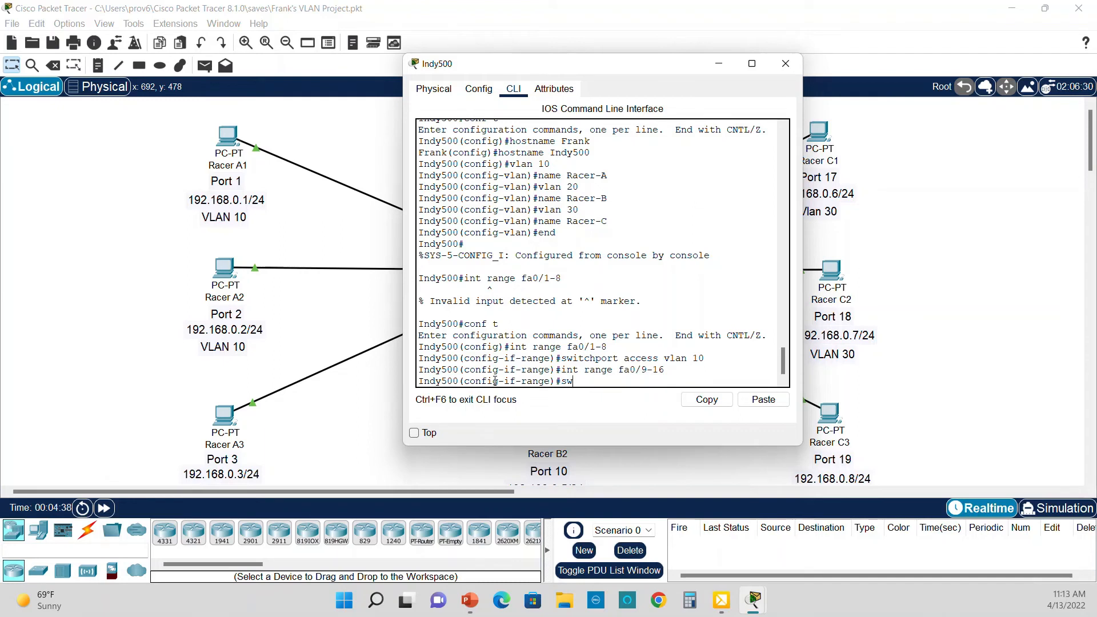
key("Tab")
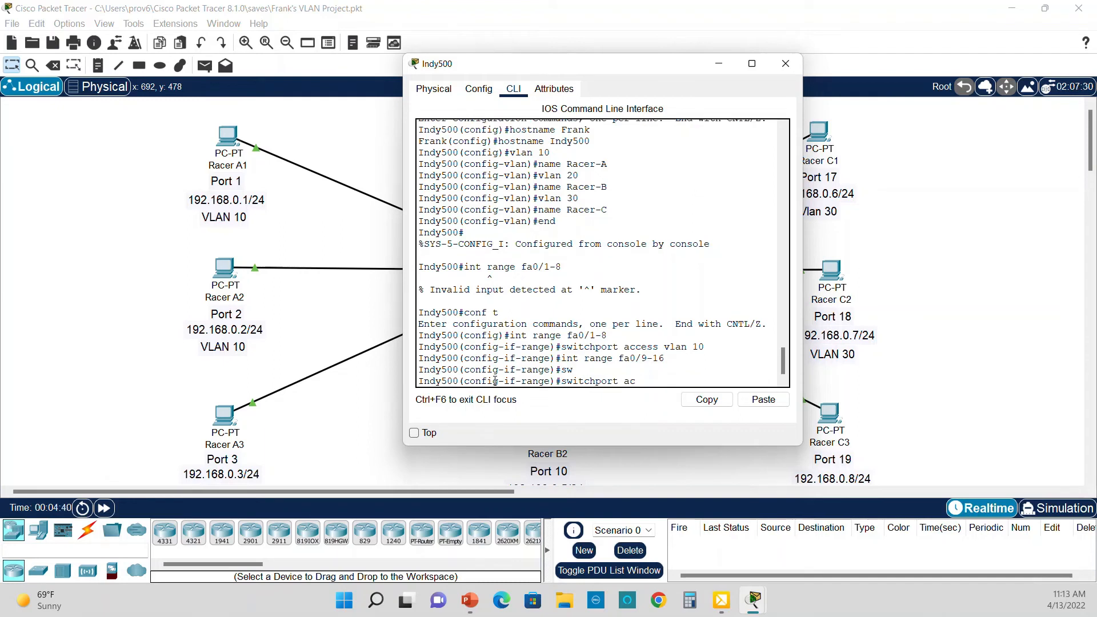
type("ac")
key("Tab")
type("vlan 20")
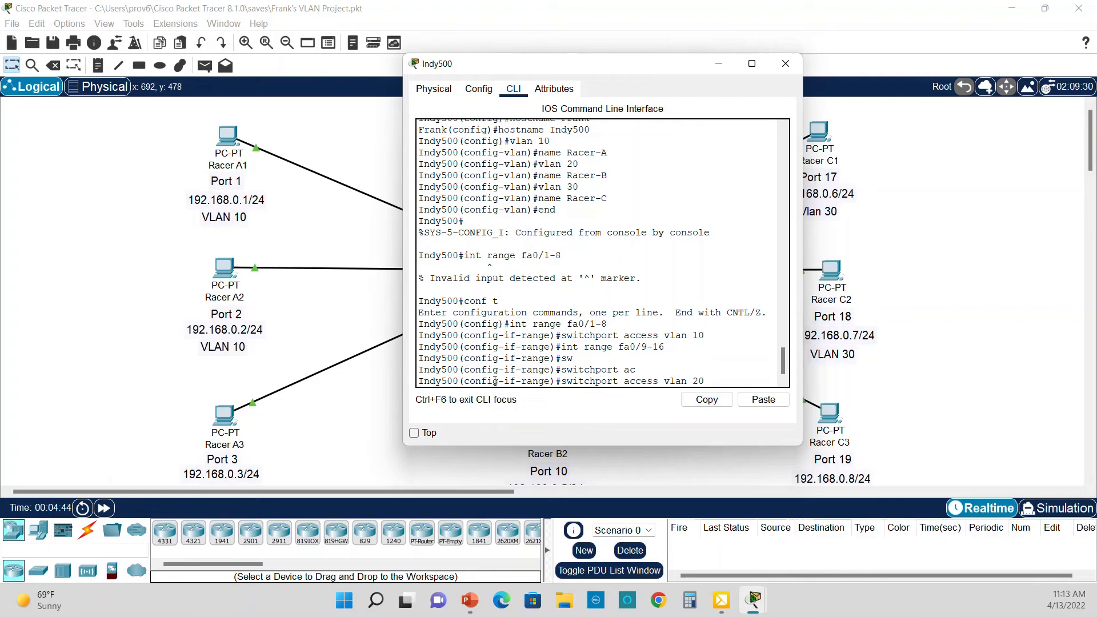
key("Return")
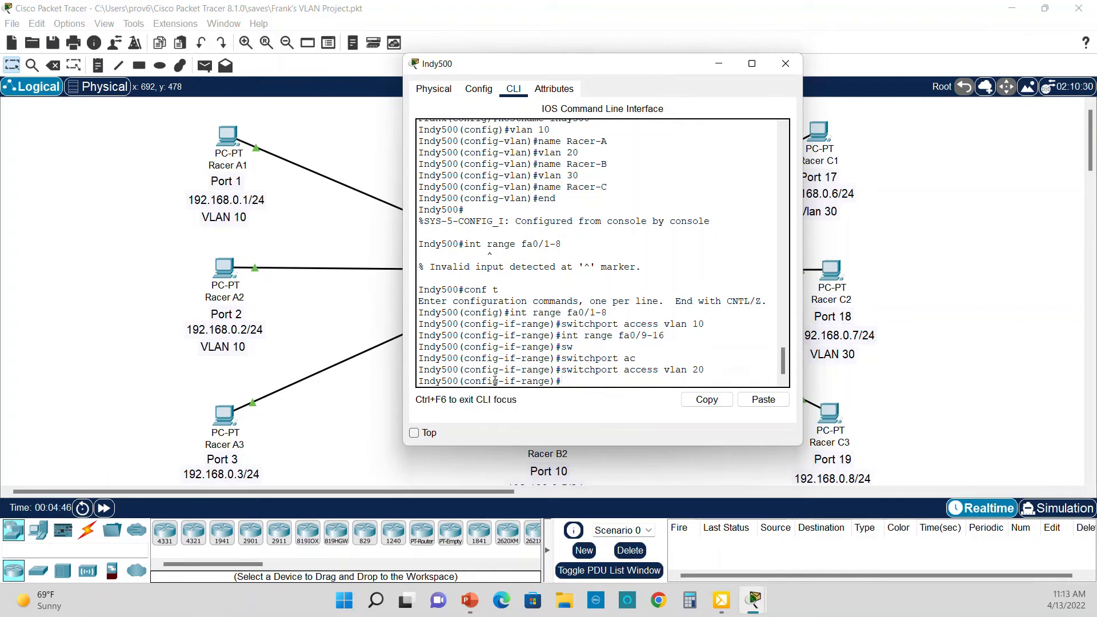
- Assign the interface range fa0/17-24 to VLAN 30 with switchport access and end the configuration session
type("in")
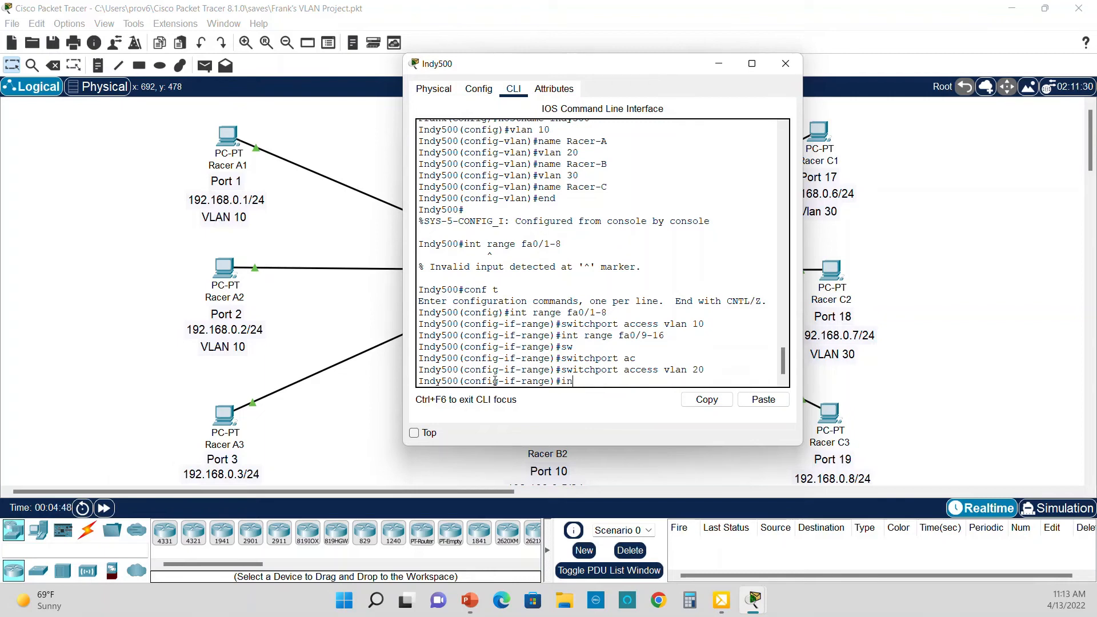
type("t range")
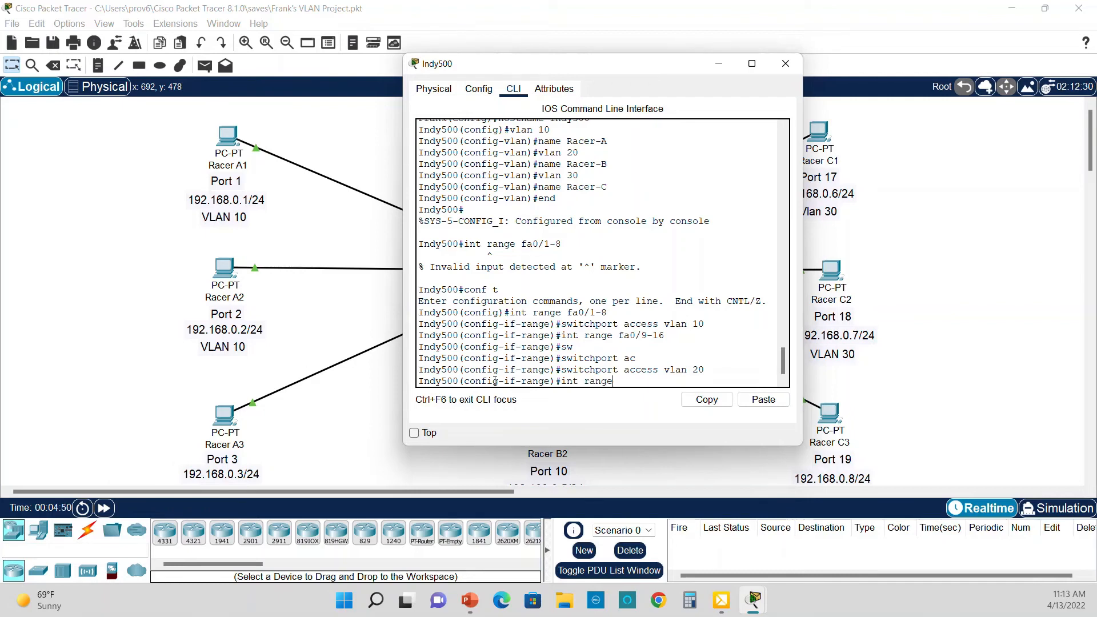
type(" fa0/17-24")
key("Return")
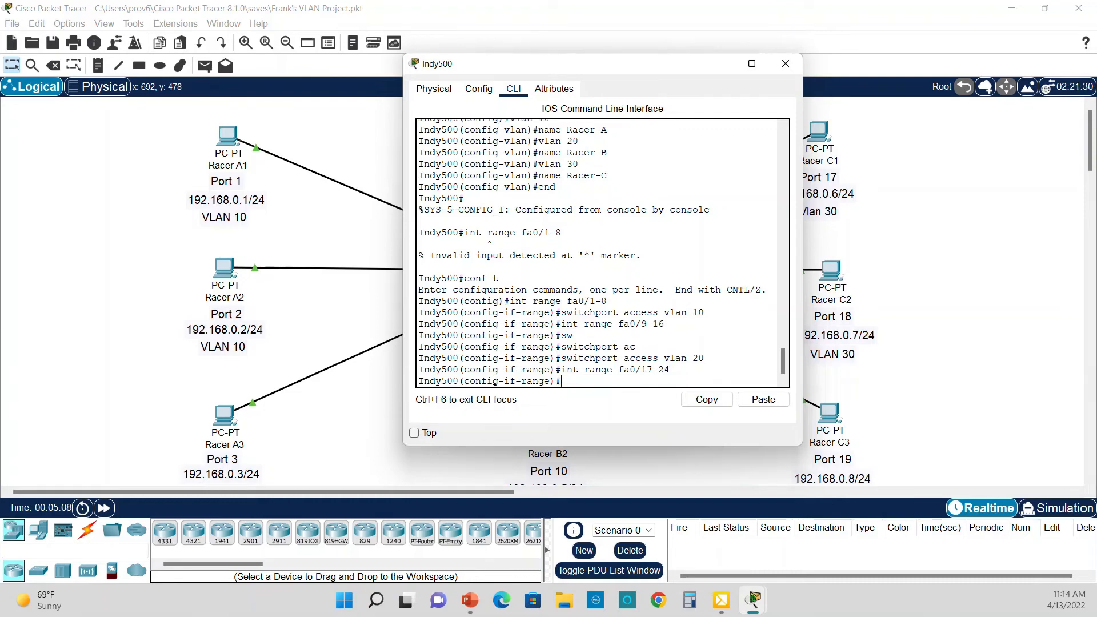
type("sw")
key("Tab")
type("ac")
key("Tab")
type("vlan 30")
key("Return")
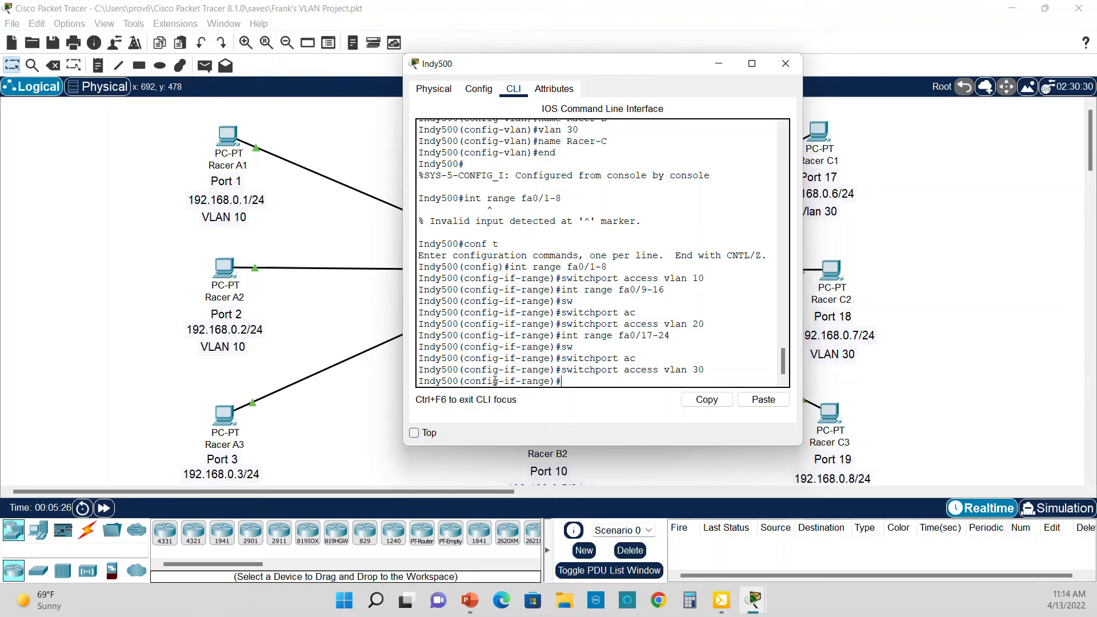
type("end")
key("Return")
key("Return")
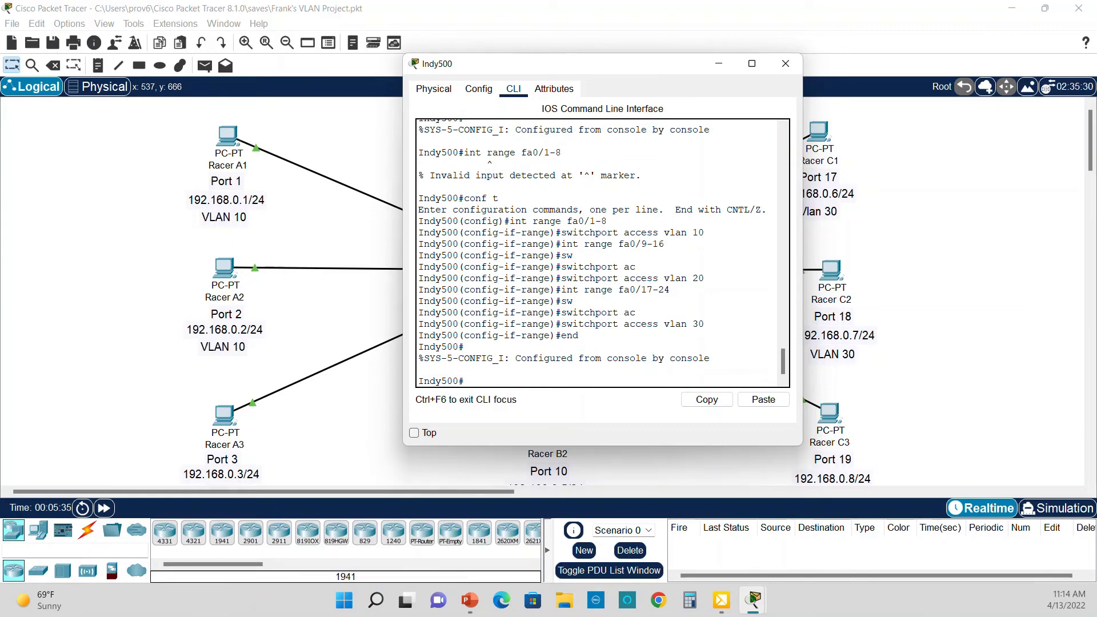
- Display the VLAN table with show vlan brief, and widen and reposition the window to read the port assignments
type("show vlan brief")
key("Return")
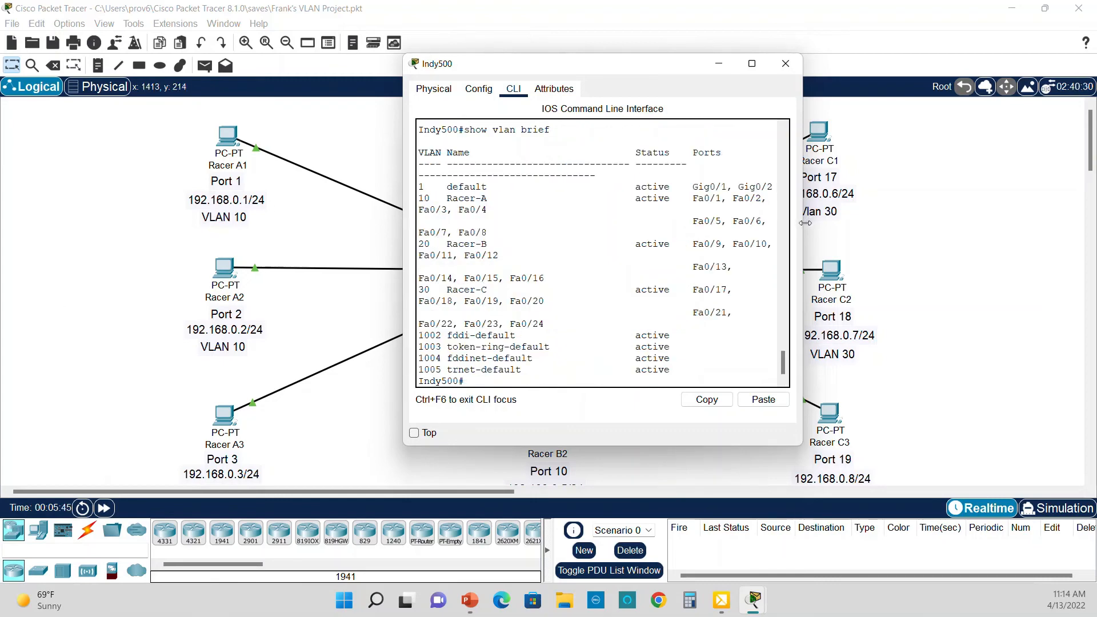
left_click_drag(803, 223, 1084, 244)
left_click_drag(612, 68, 453, 76)
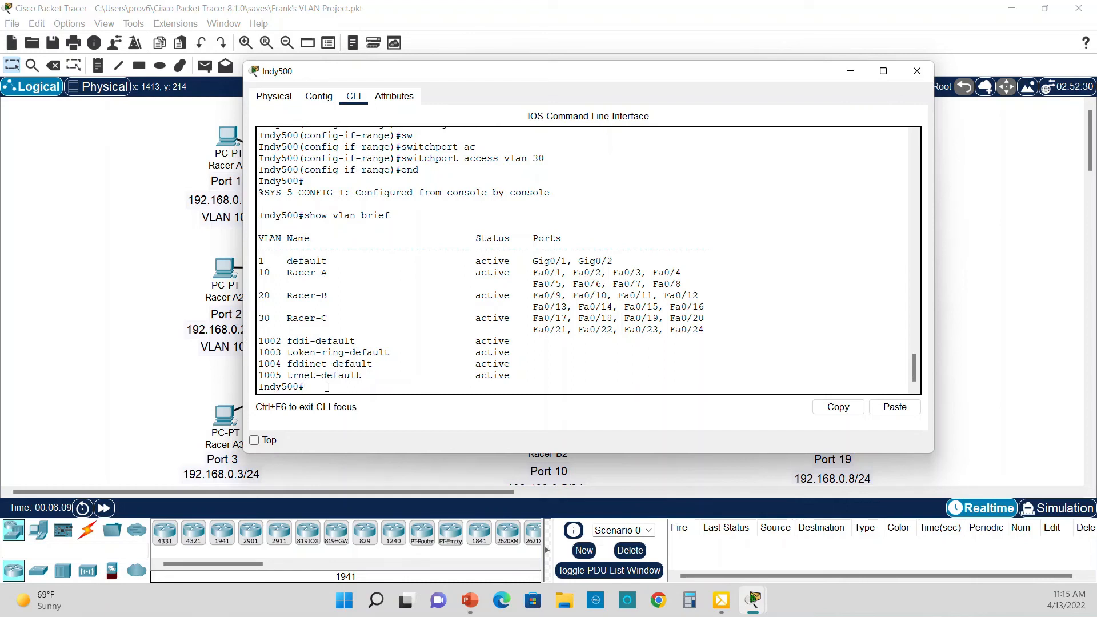
- Save the switch's running configuration to startup-config under the default destination filename, and close the Indy500 window
type("copy r")
key("Tab")
type("st")
key("Tab")
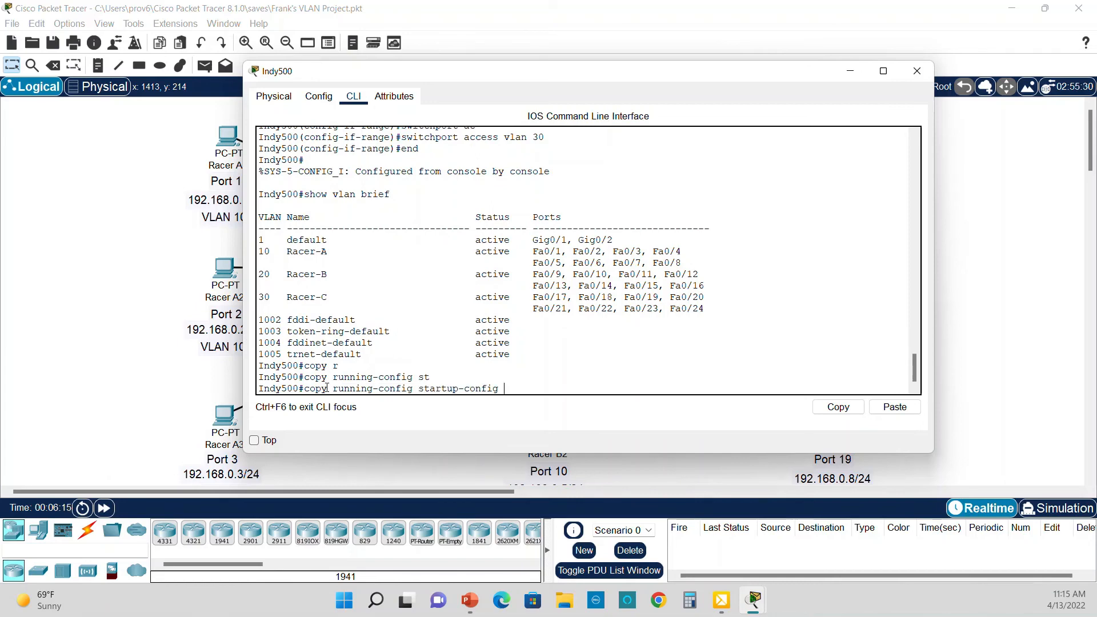
key("Return")
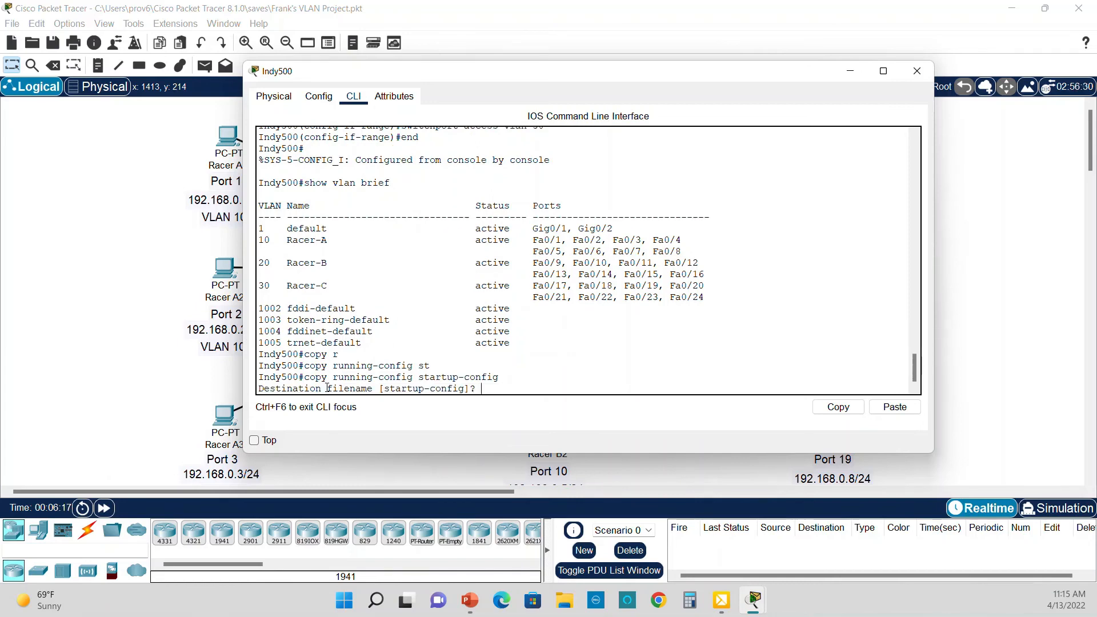
key("Return")
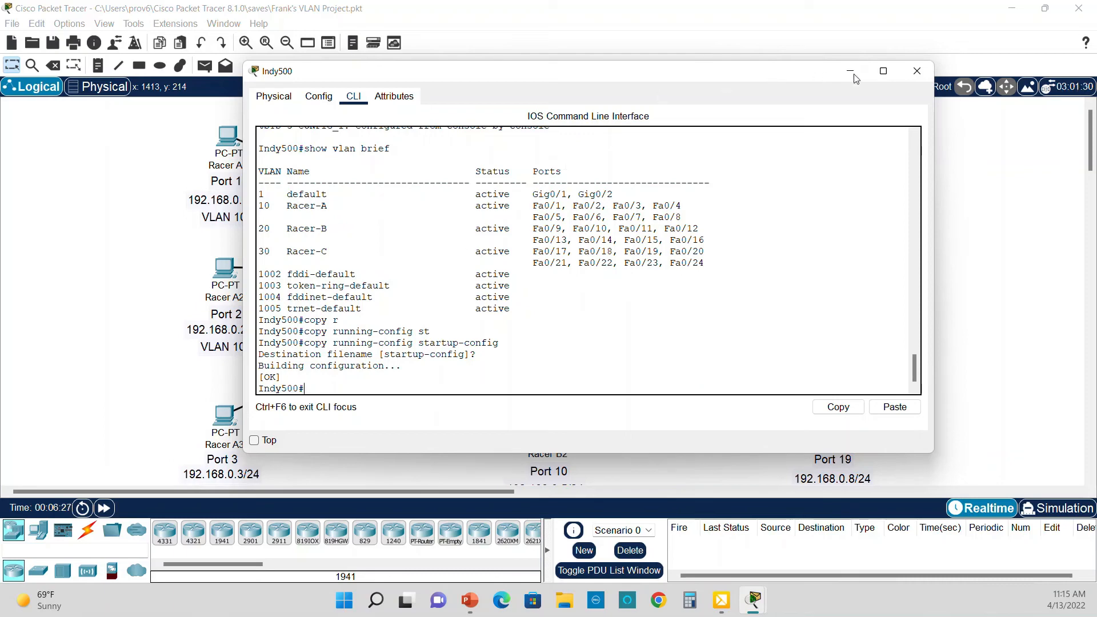
left_click(914, 71)
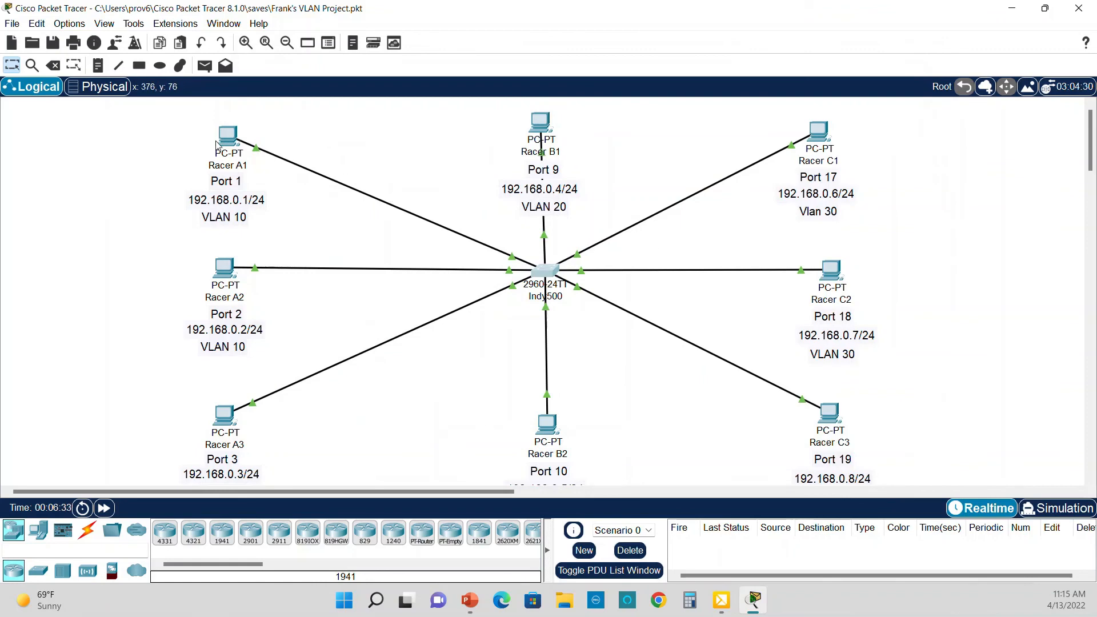
- Open the Command Prompt on PC Racer A1 and move its window clear of the Racer A3 labels
mouse_move(224, 137)
left_click(226, 135)
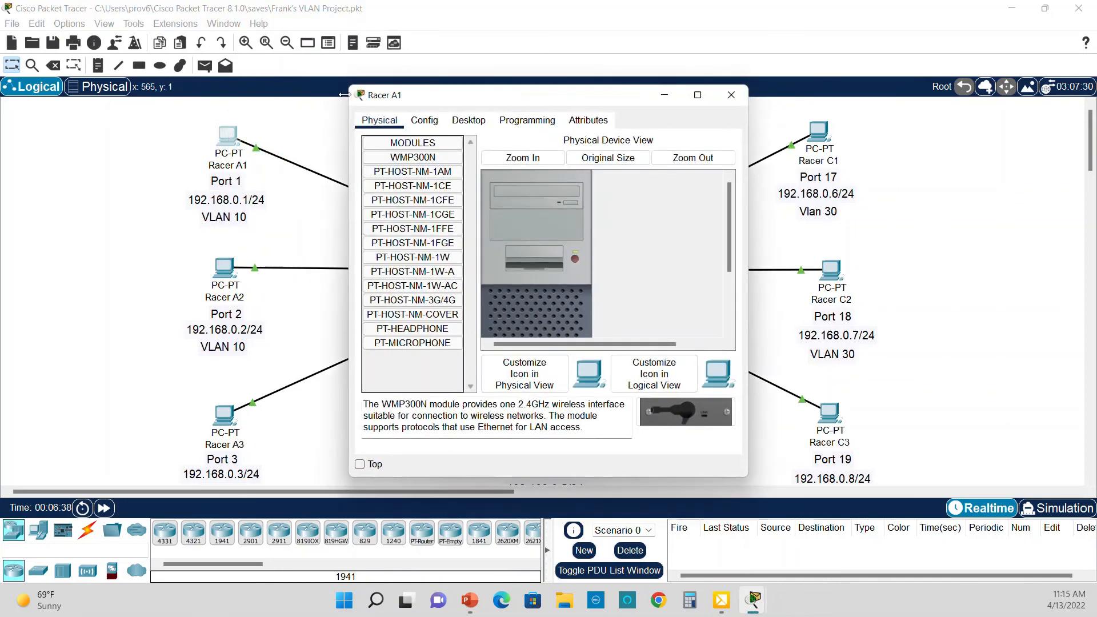
left_click(424, 121)
left_click(460, 119)
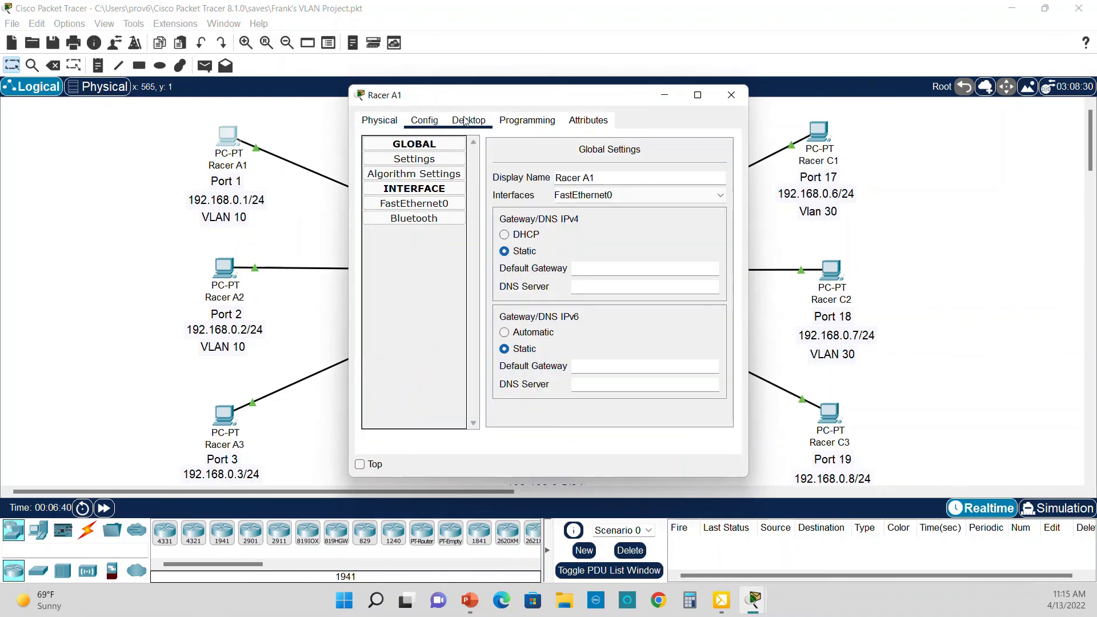
left_click(610, 158)
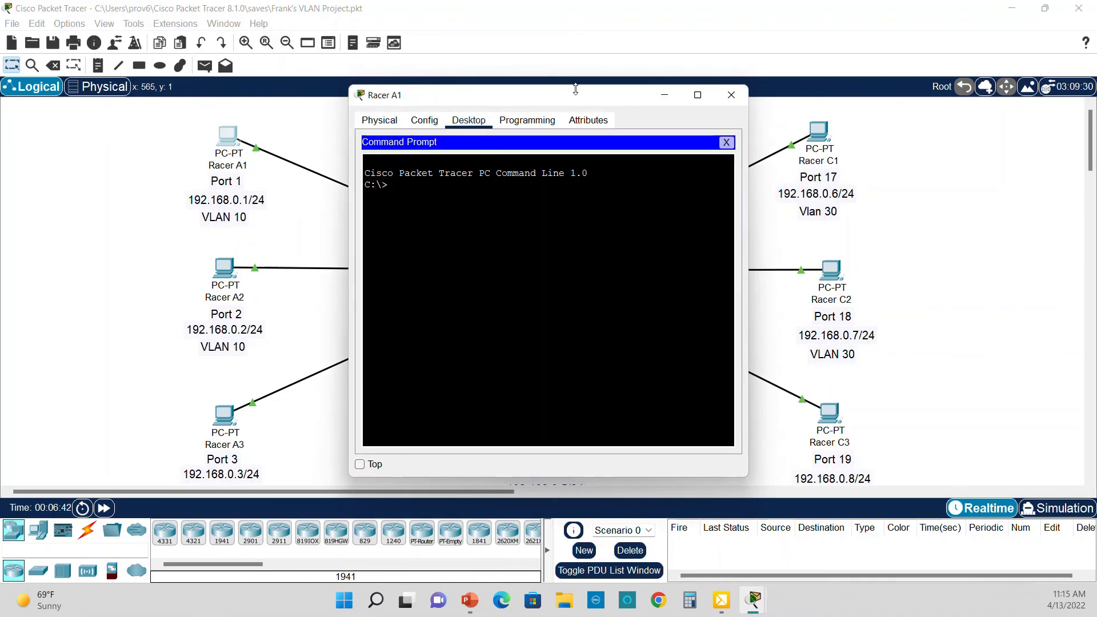
left_click_drag(573, 96, 614, 50)
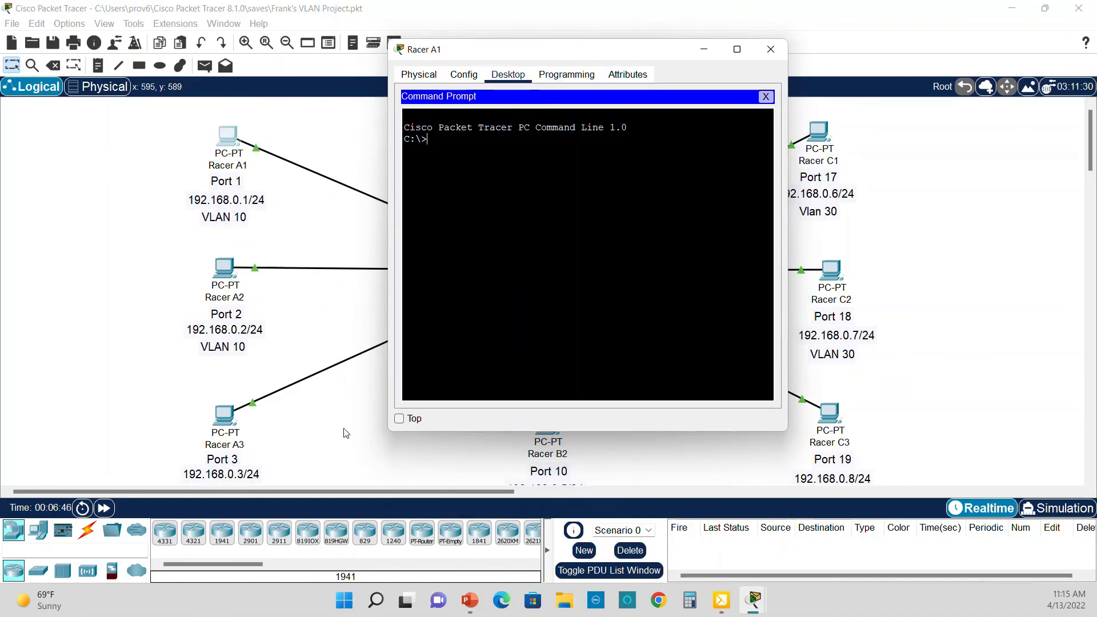
- Ping Racer A3 at 192.168.0.3 from Racer A1 to test connectivity within VLAN 10
type("ping")
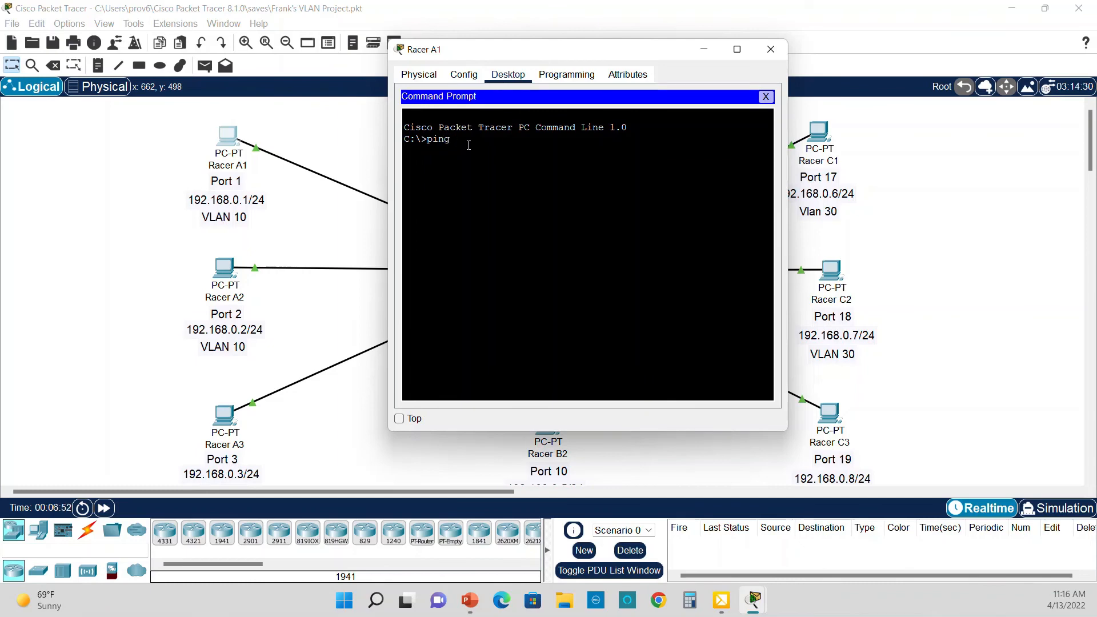
type(" 192.168.0.3")
key("Return")
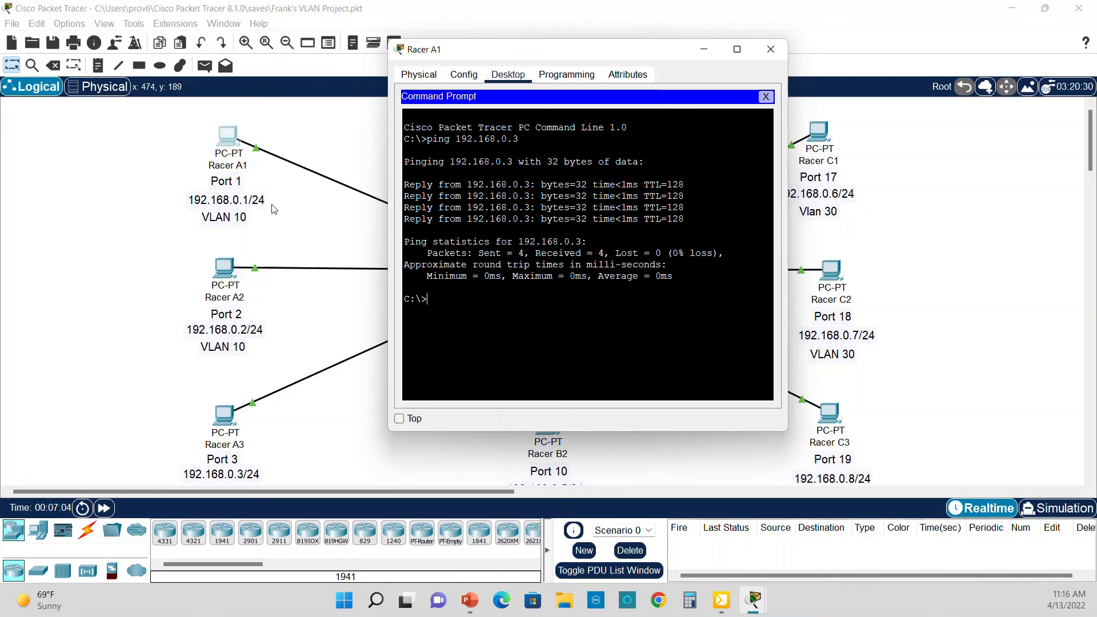
- Reposition the Racer A1 window to view the topology, and ping Racer C3 at 192.168.0.8 to test connectivity between VLANs
left_click_drag(528, 49, 937, 239)
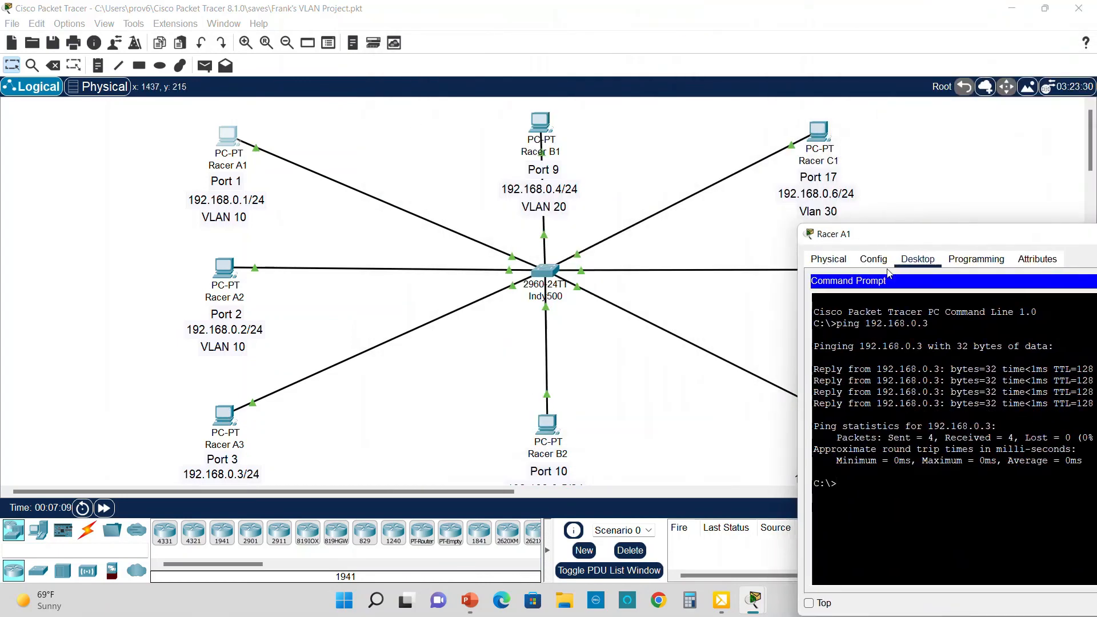
left_click_drag(903, 237, 462, 104)
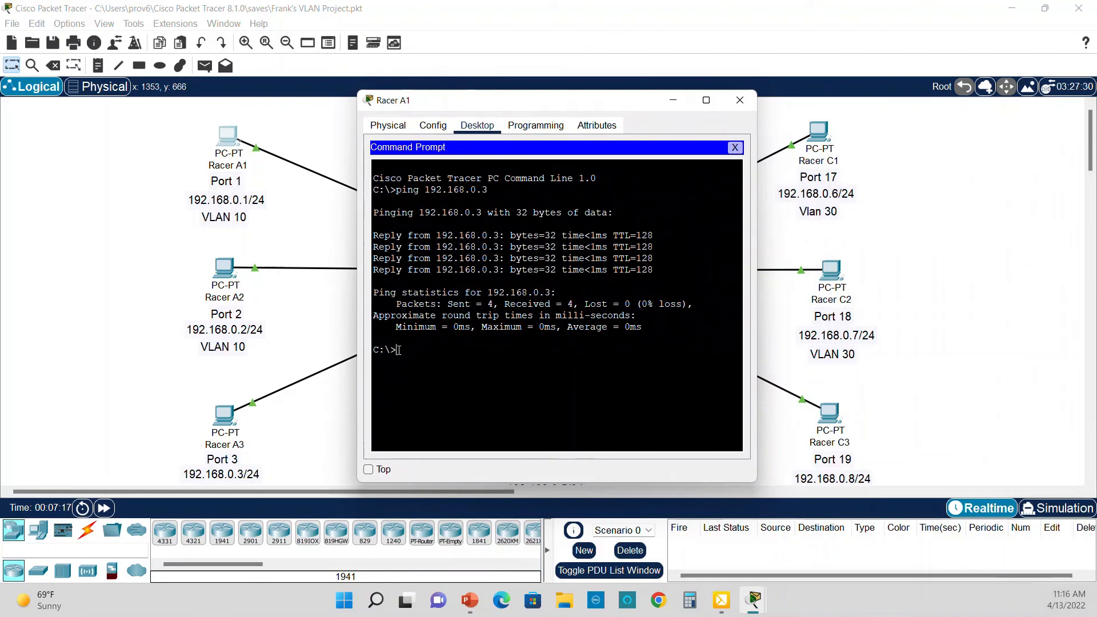
type("ping 192.1")
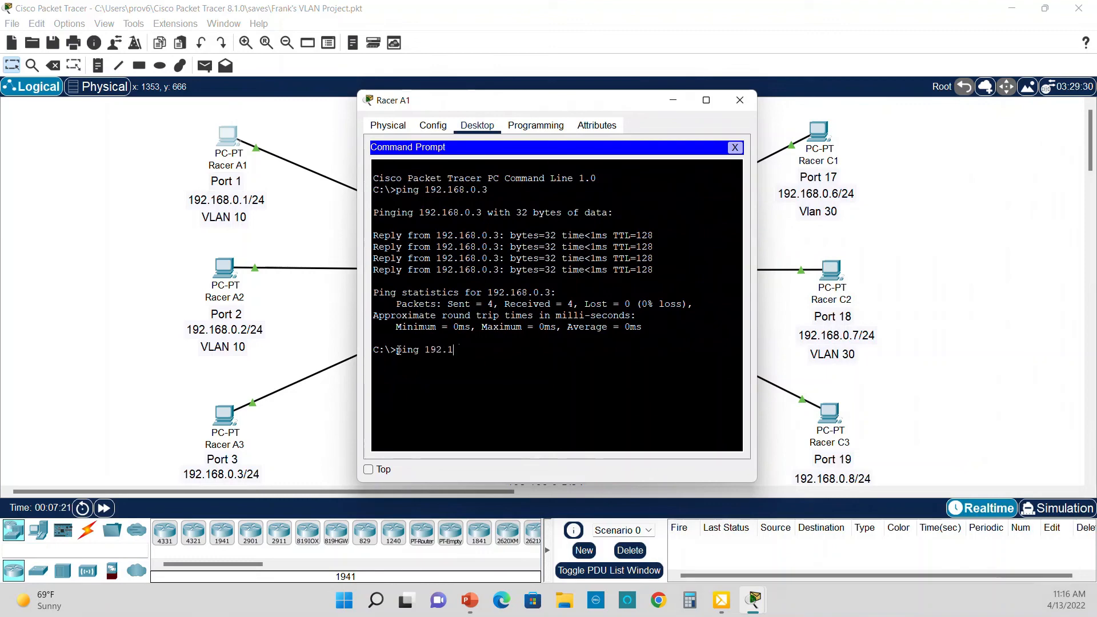
type("68.0.8")
key("Return")
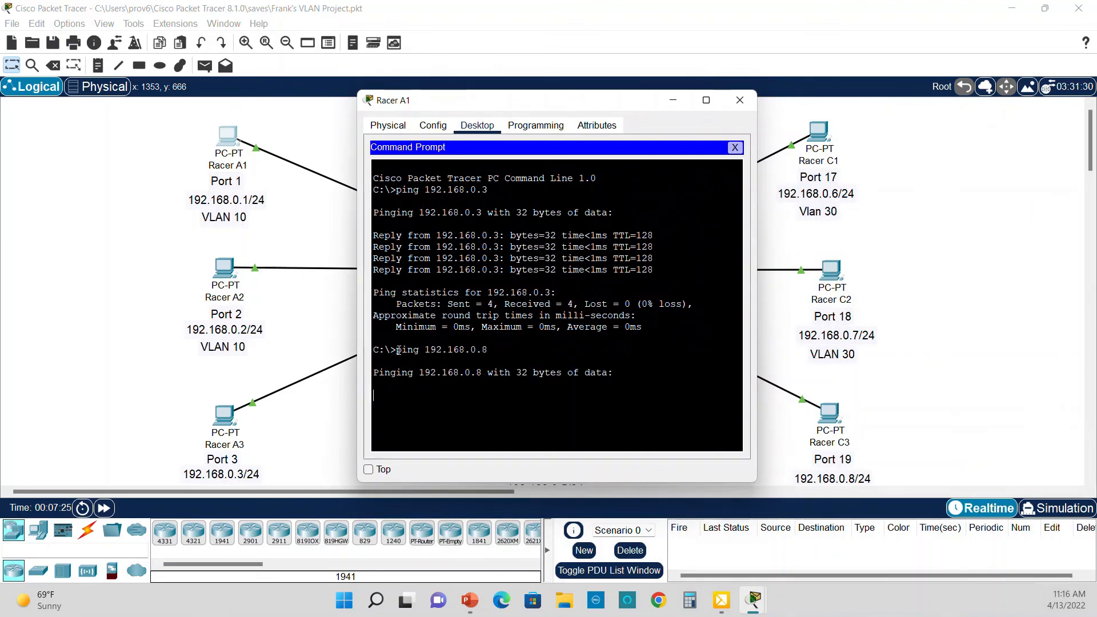